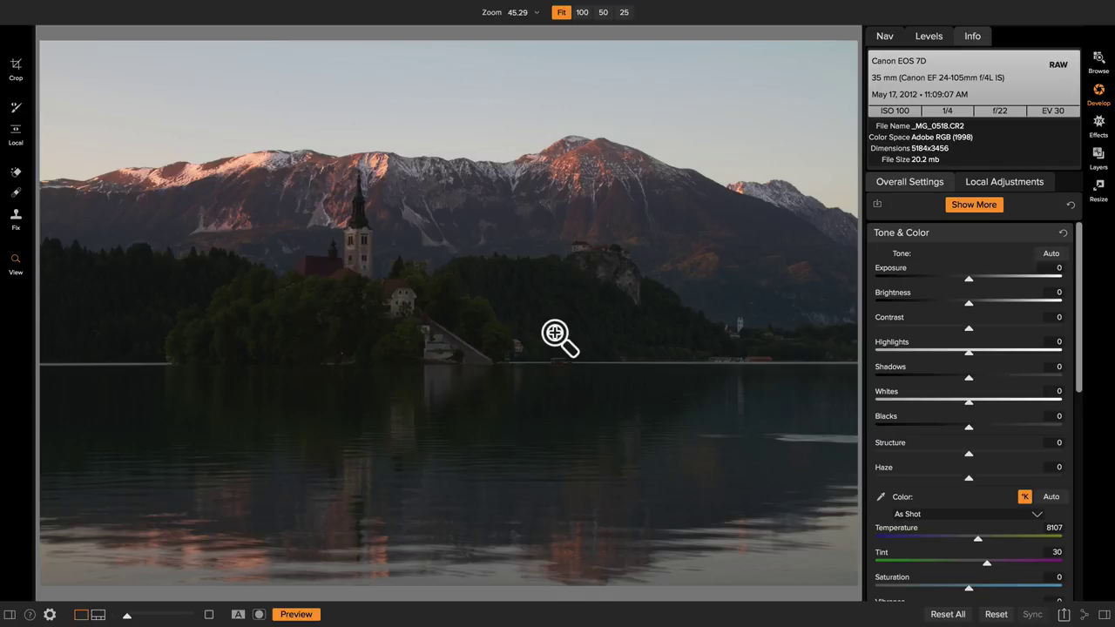
In Develop's Tone & Color, drag Blacks to -15, Shadows to 9 and Vibrance to 16
{"action": "left_click_drag", "start_coordinate": [970, 381], "coordinate": [973, 385]}
{"action": "left_click_drag", "start_coordinate": [970, 427], "coordinate": [938, 428]}
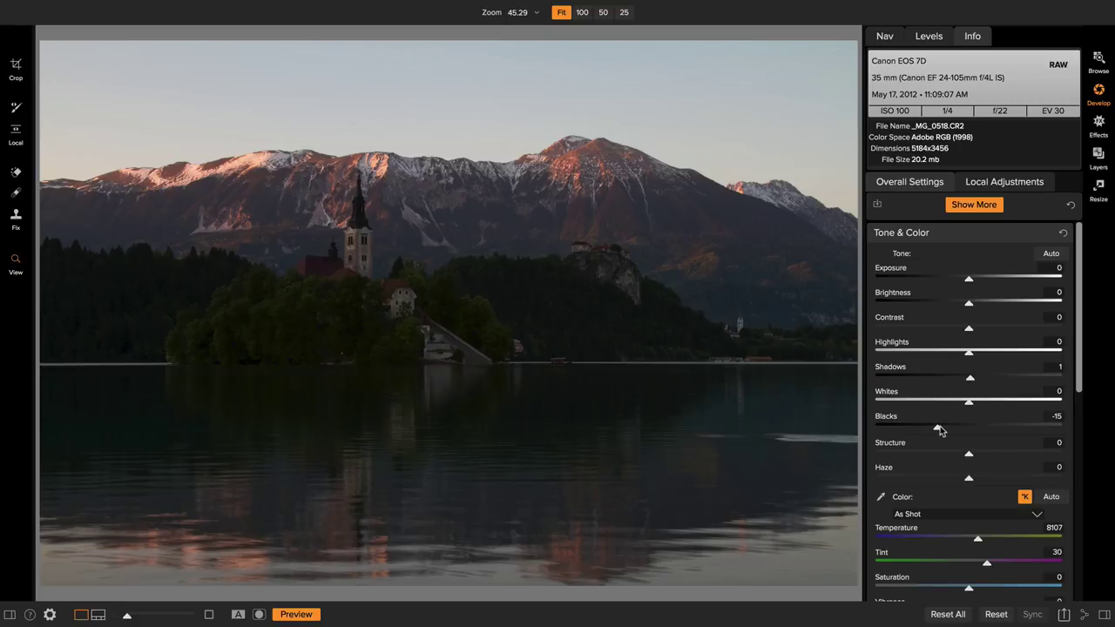
{"action": "left_click_drag", "start_coordinate": [977, 387], "coordinate": [989, 386]}
{"action": "scroll", "coordinate": [967, 581], "scroll_direction": "down", "scroll_amount": 1}
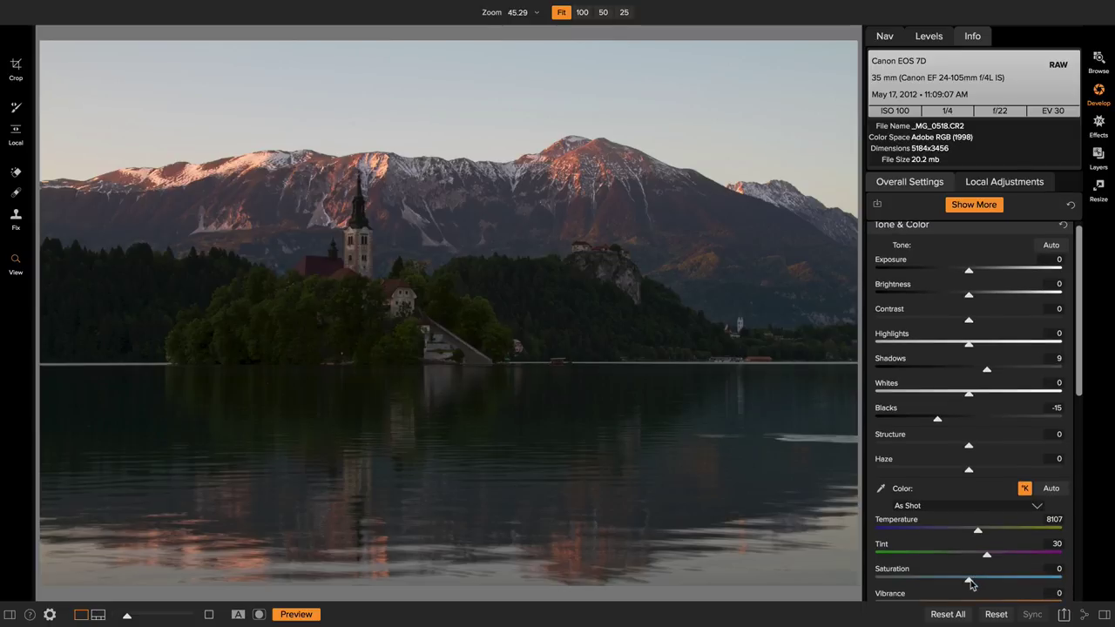
{"action": "scroll", "coordinate": [969, 582], "scroll_direction": "down", "scroll_amount": 3}
{"action": "left_click_drag", "start_coordinate": [969, 572], "coordinate": [1002, 568]}
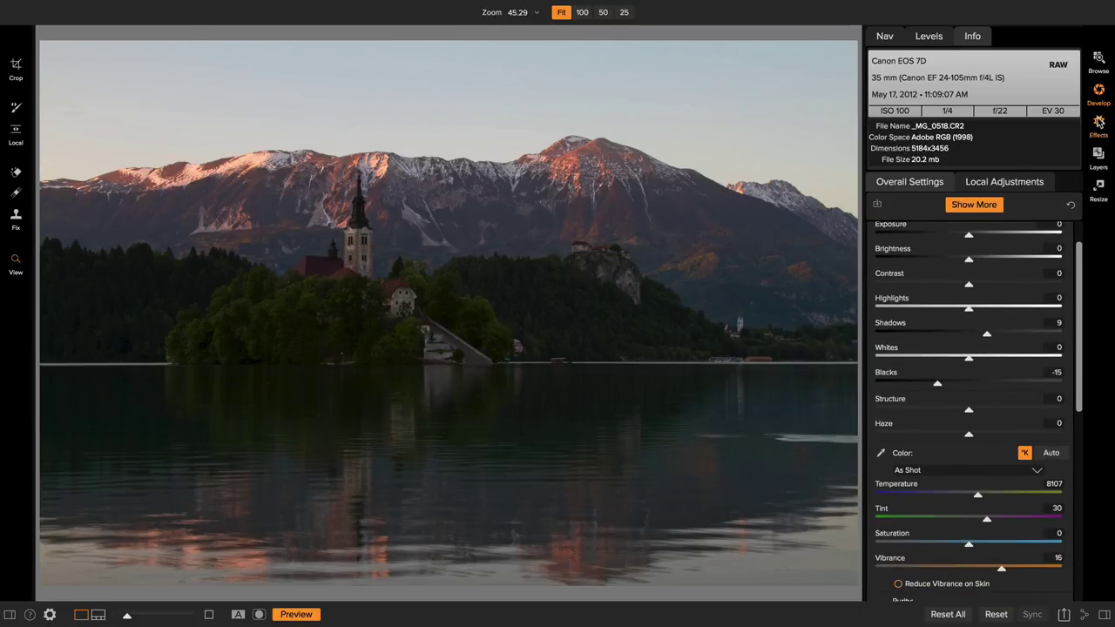
In Effects, add a Dynamic Contrast filter and raise its Small slider to 19
{"action": "left_click", "coordinate": [1099, 122]}
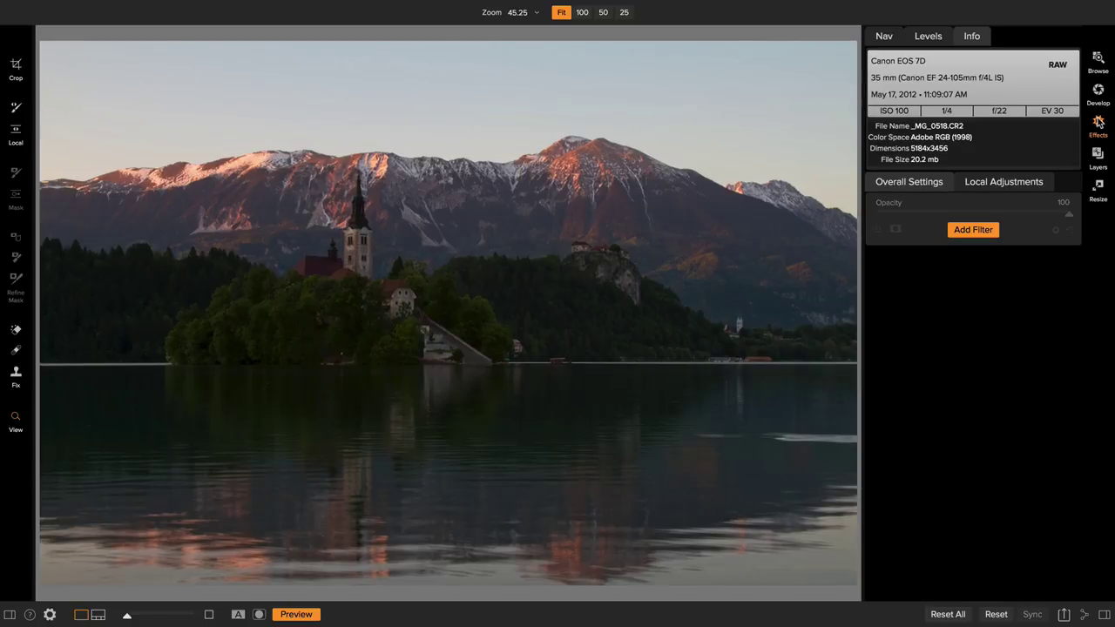
{"action": "left_click", "coordinate": [965, 233]}
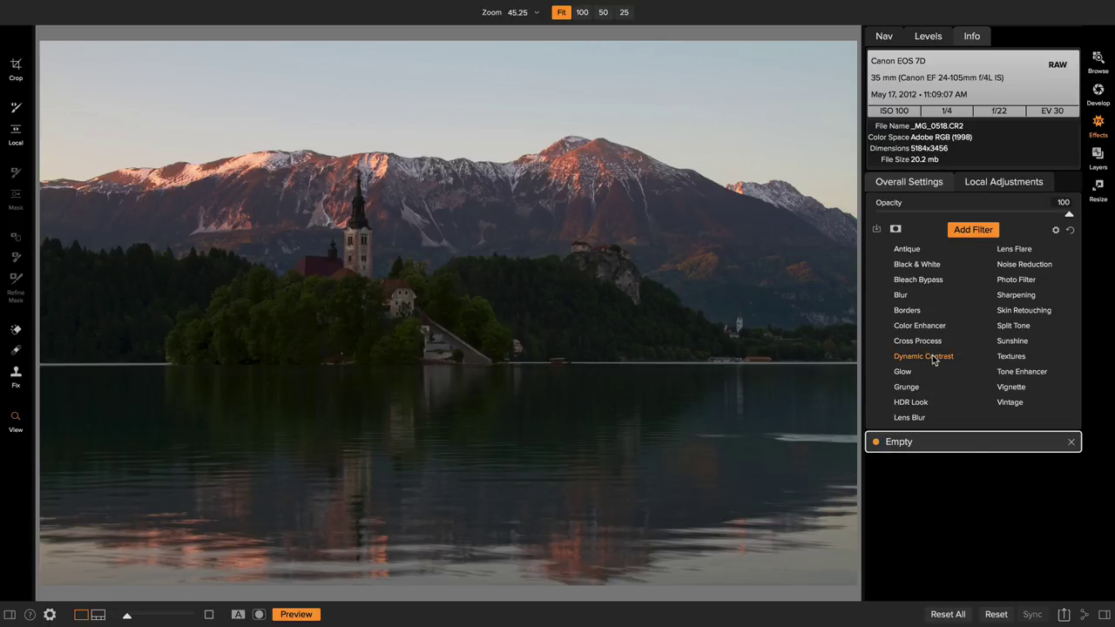
{"action": "left_click", "coordinate": [932, 354]}
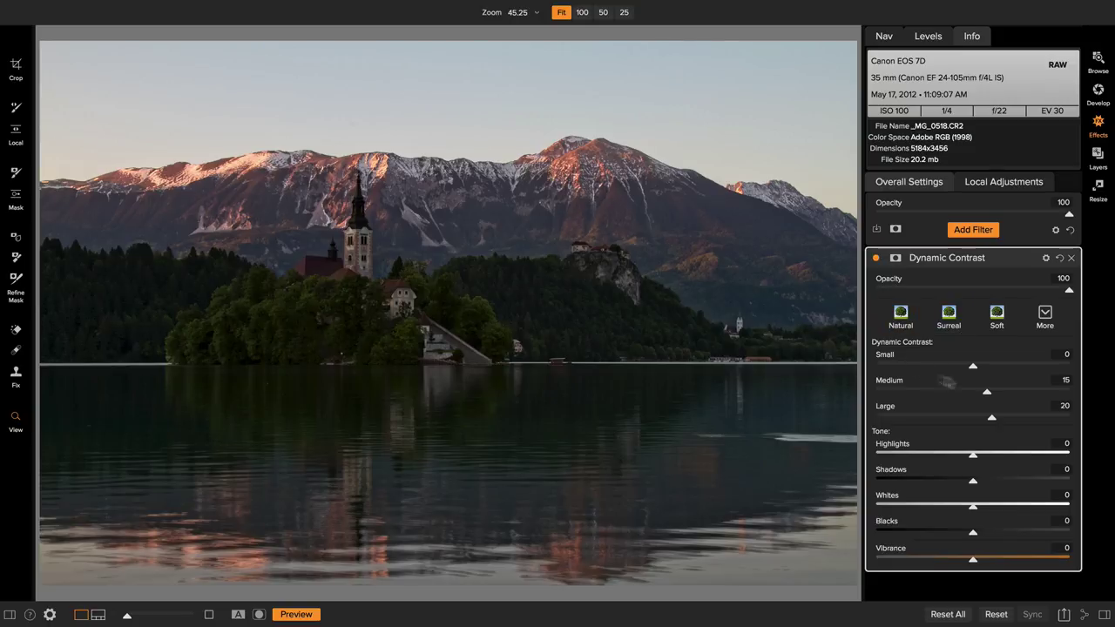
{"action": "left_click_drag", "start_coordinate": [973, 370], "coordinate": [991, 366]}
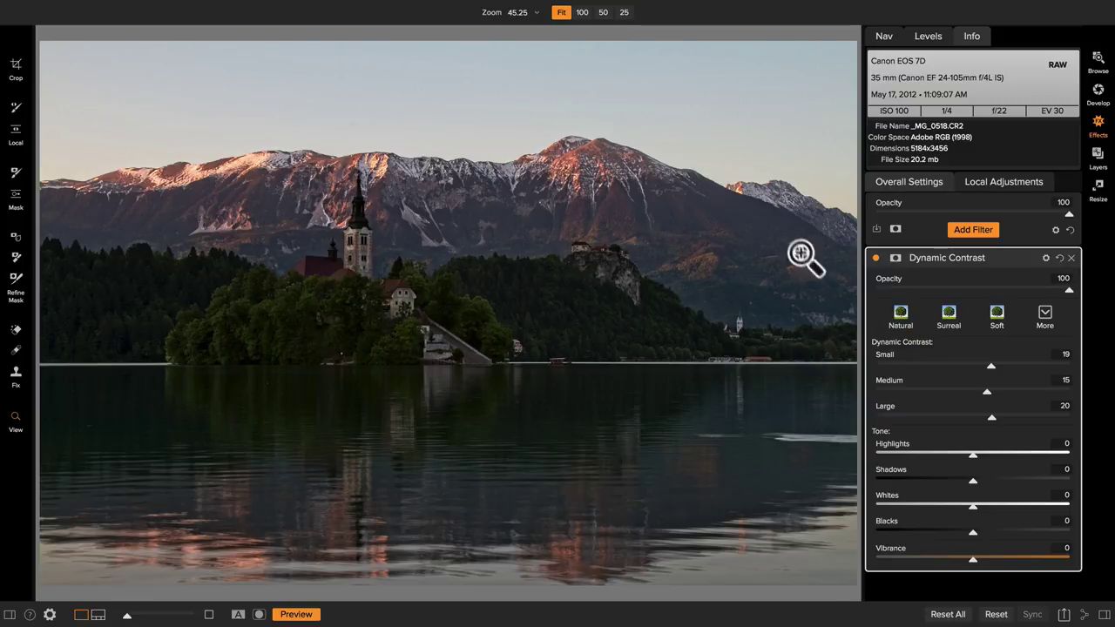
Check the church tower's detail at 100% zoom, then fit the whole photo back on screen
{"action": "left_click", "coordinate": [214, 258]}
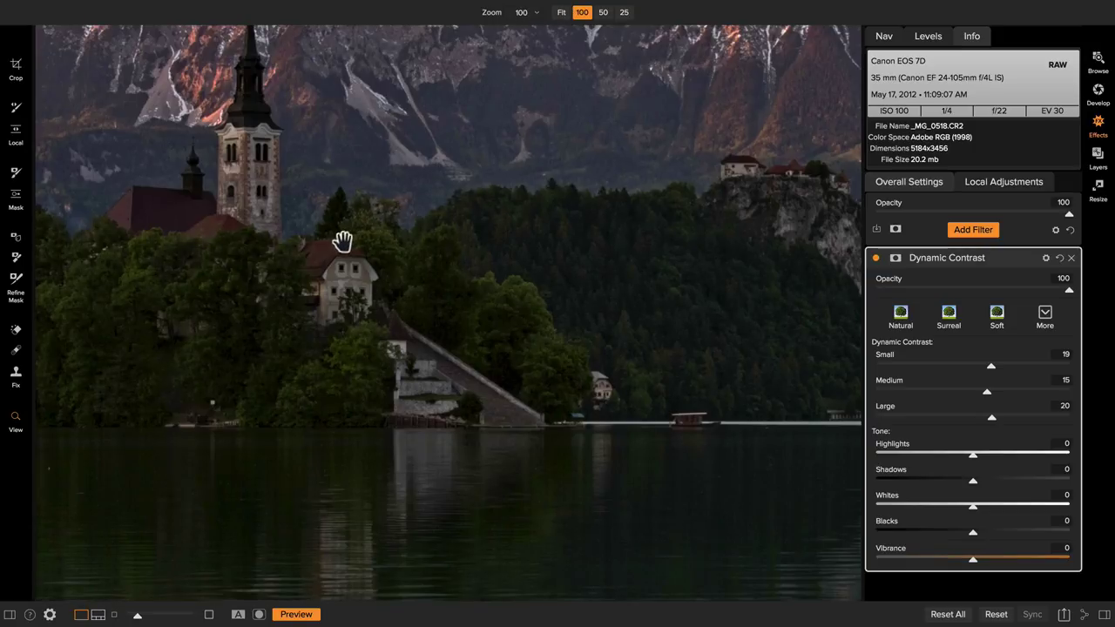
{"action": "left_click_drag", "start_coordinate": [325, 248], "coordinate": [505, 271]}
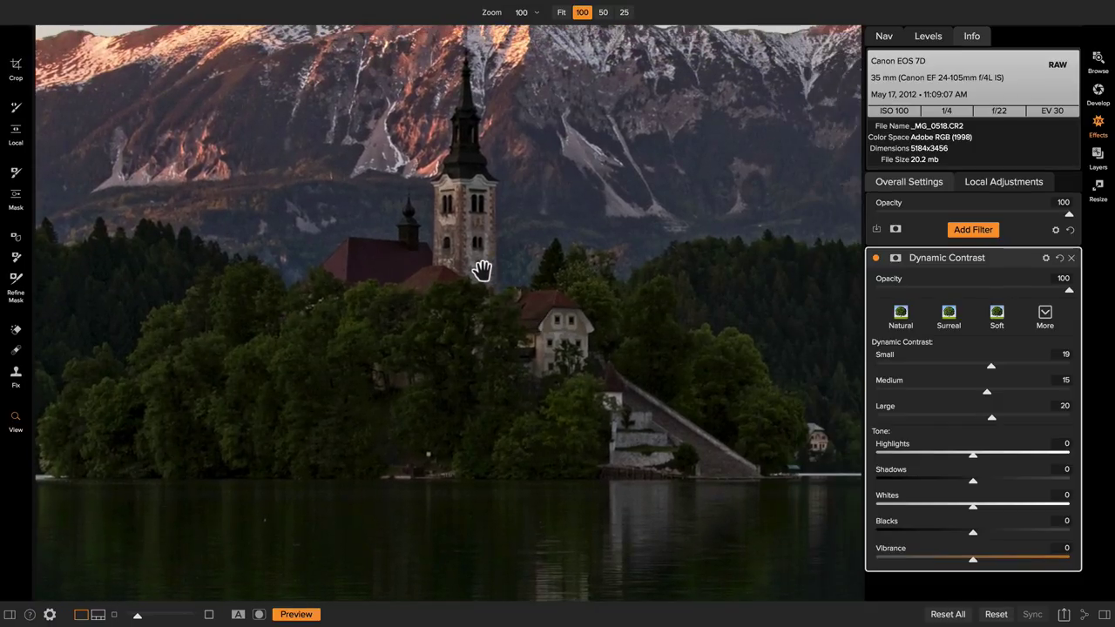
{"action": "left_click", "coordinate": [482, 270]}
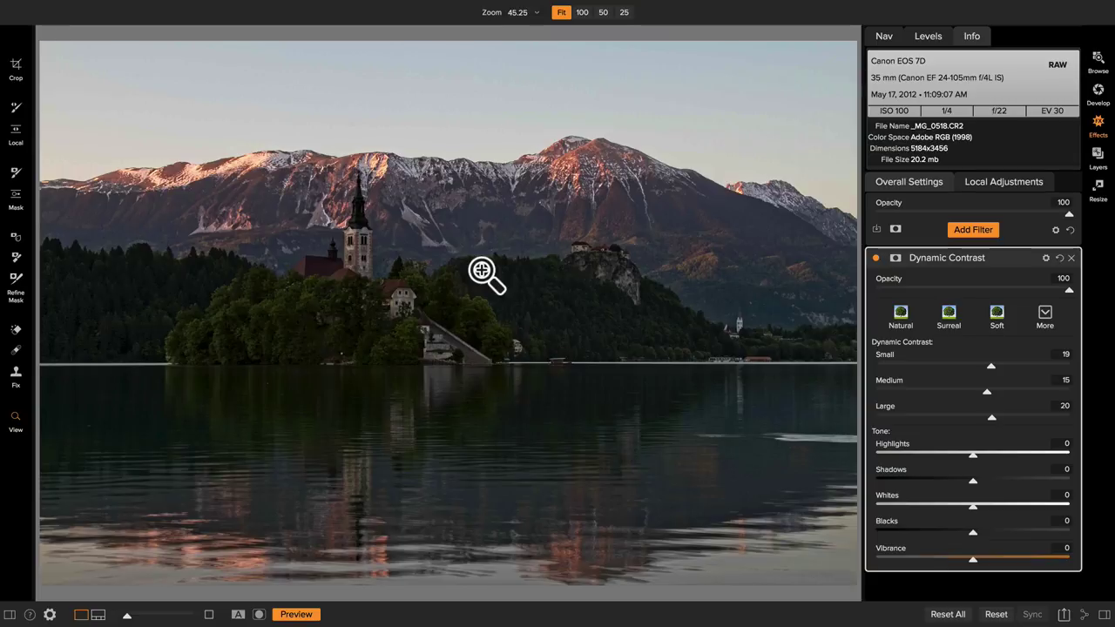
Make the Dynamic Contrast mask a Lumen mask and view it in greyscale
{"action": "left_click", "coordinate": [895, 259]}
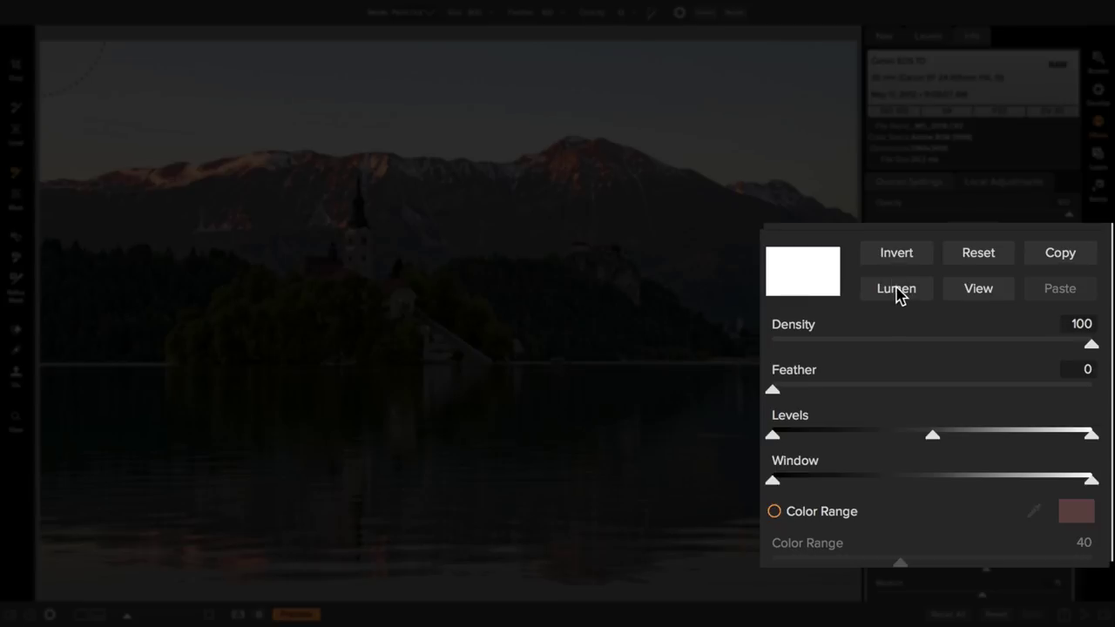
{"action": "left_click", "coordinate": [897, 290]}
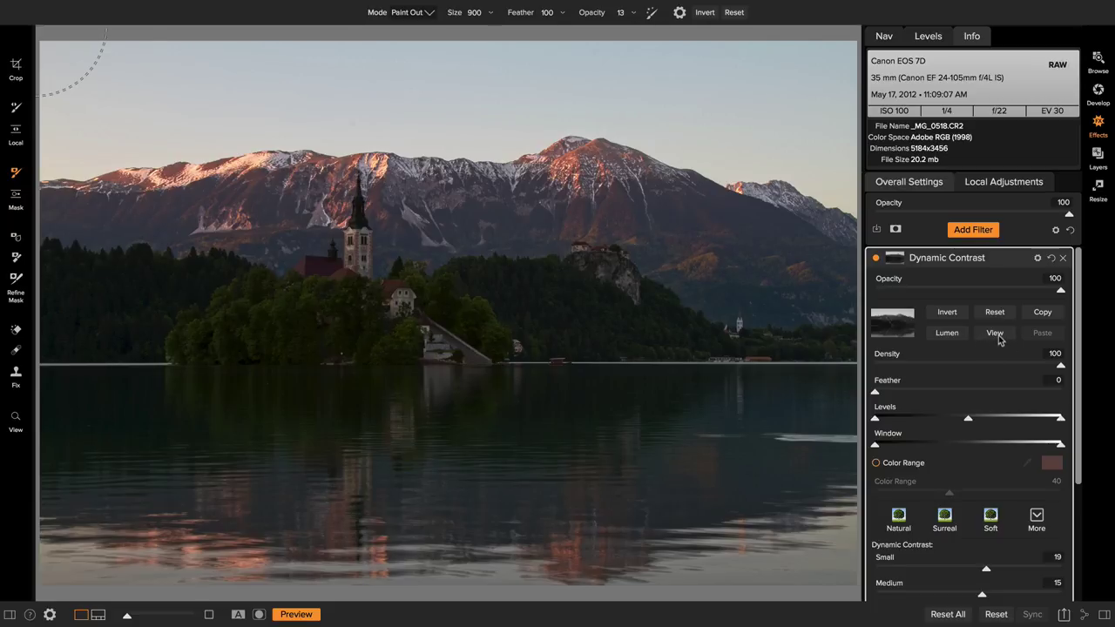
{"action": "left_click", "coordinate": [995, 334]}
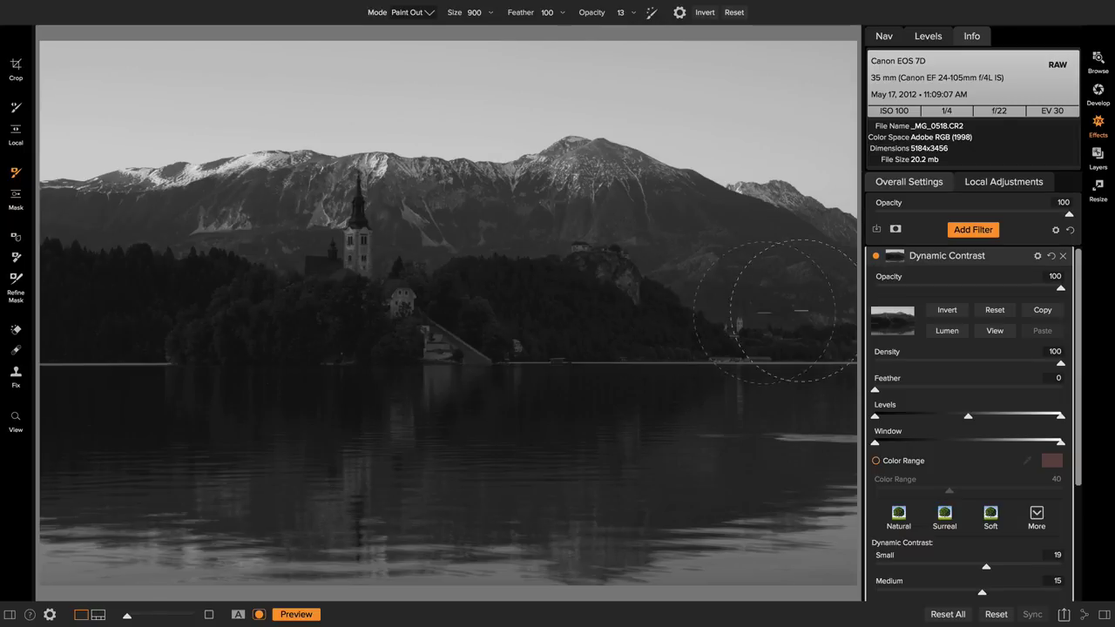
Invert the luminosity mask and pull the Levels handles inward until the sky turns black
{"action": "left_click", "coordinate": [946, 311]}
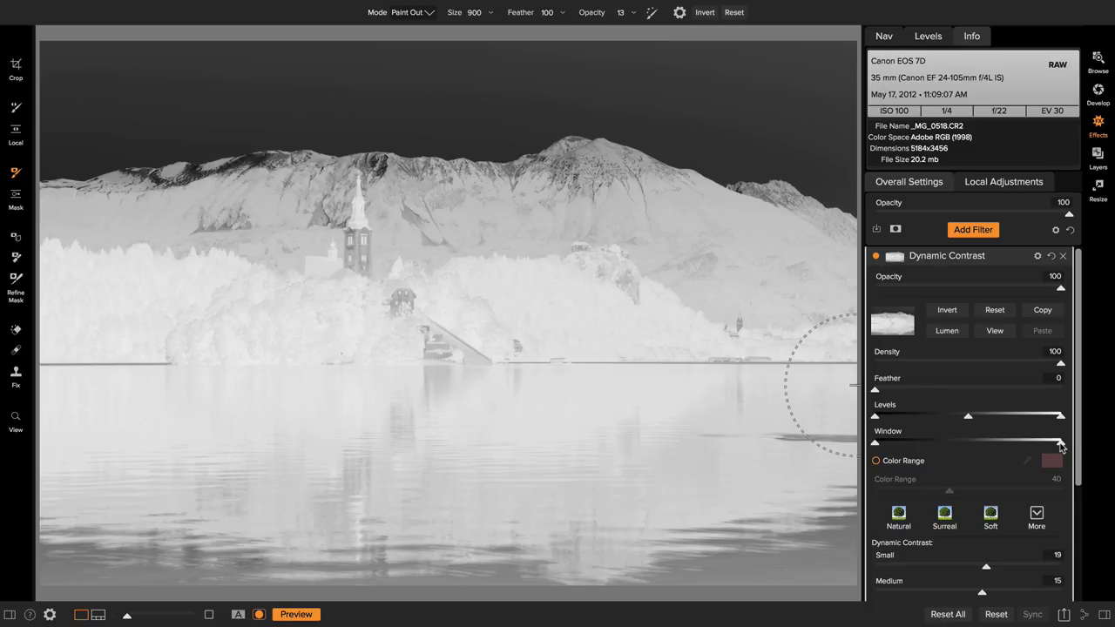
{"action": "left_click_drag", "start_coordinate": [1060, 417], "coordinate": [1032, 419]}
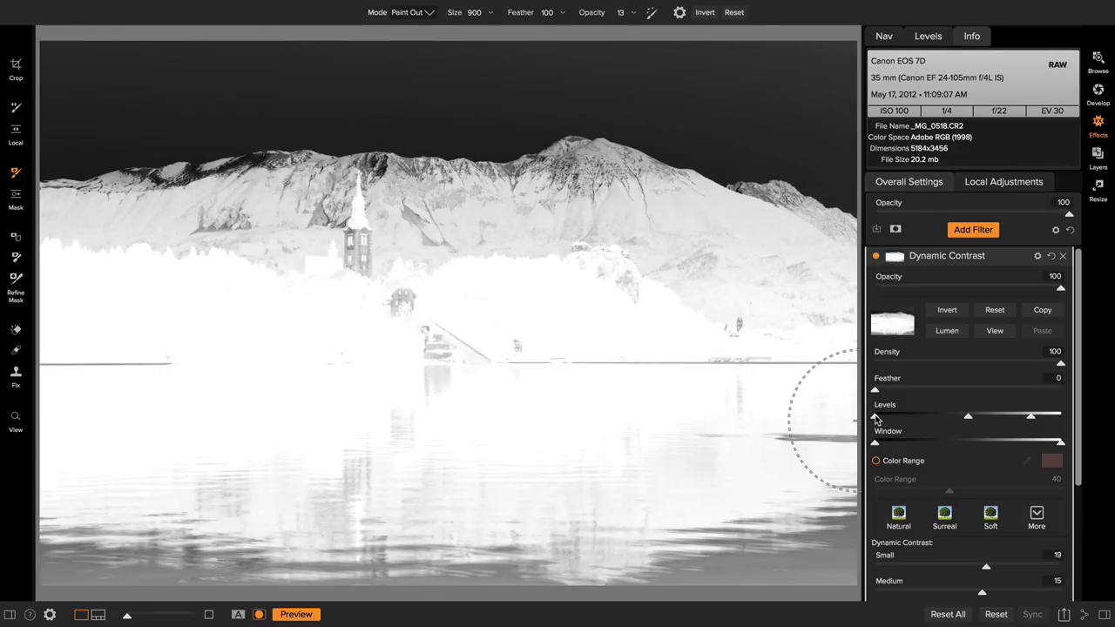
{"action": "left_click_drag", "start_coordinate": [877, 419], "coordinate": [983, 421]}
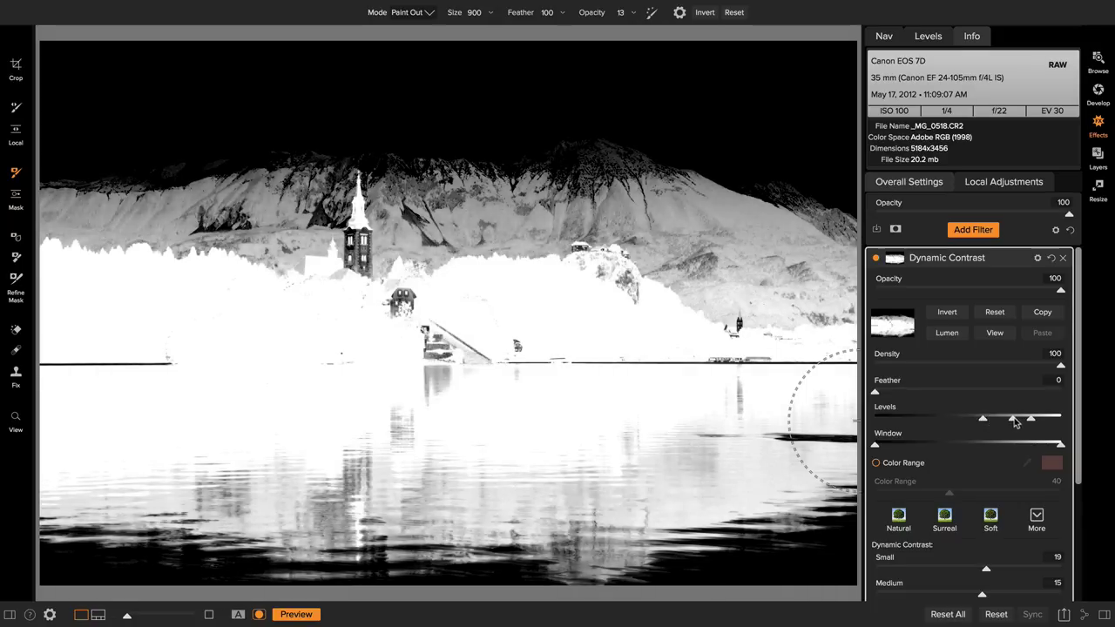
{"action": "left_click_drag", "start_coordinate": [983, 421], "coordinate": [1015, 423]}
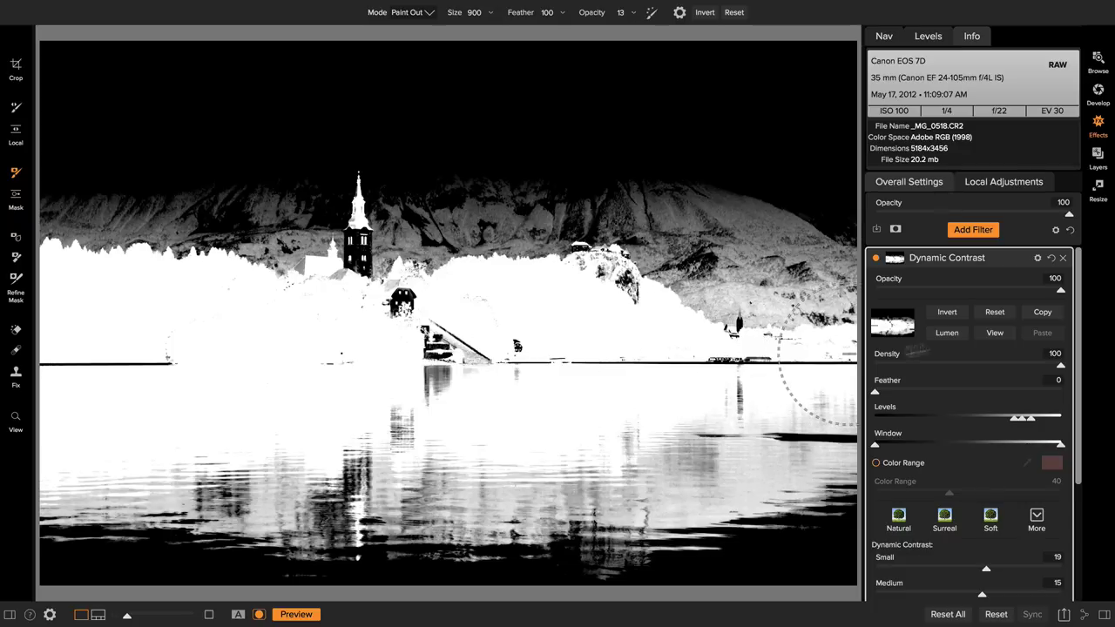
Return to the colour photo and toggle Dynamic Contrast off and on to compare before and after
{"action": "left_click", "coordinate": [993, 333]}
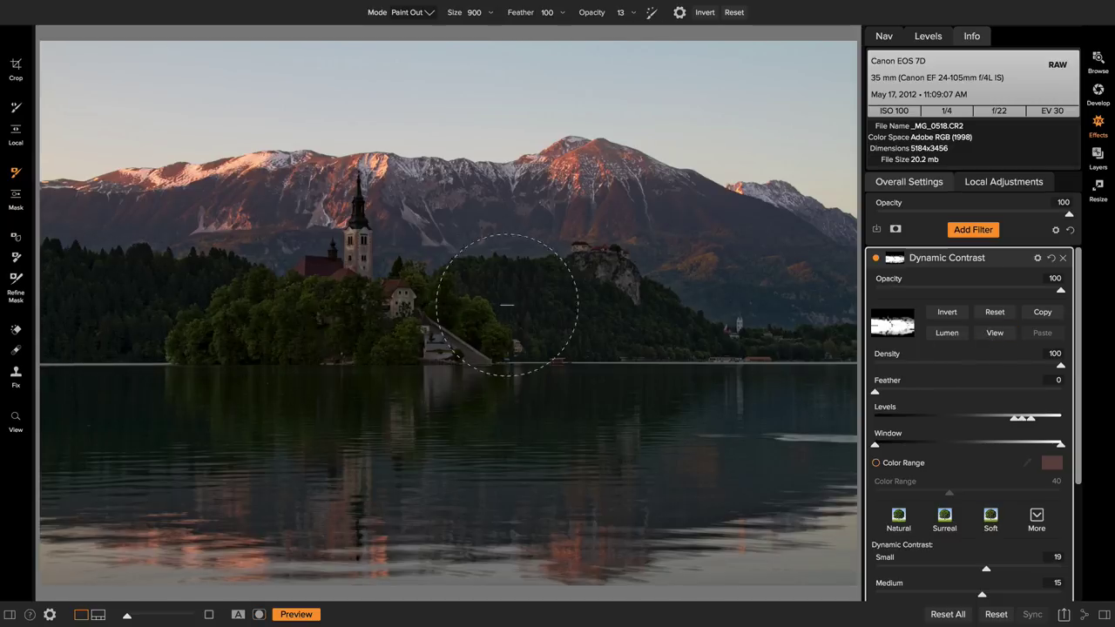
{"action": "left_click", "coordinate": [877, 261]}
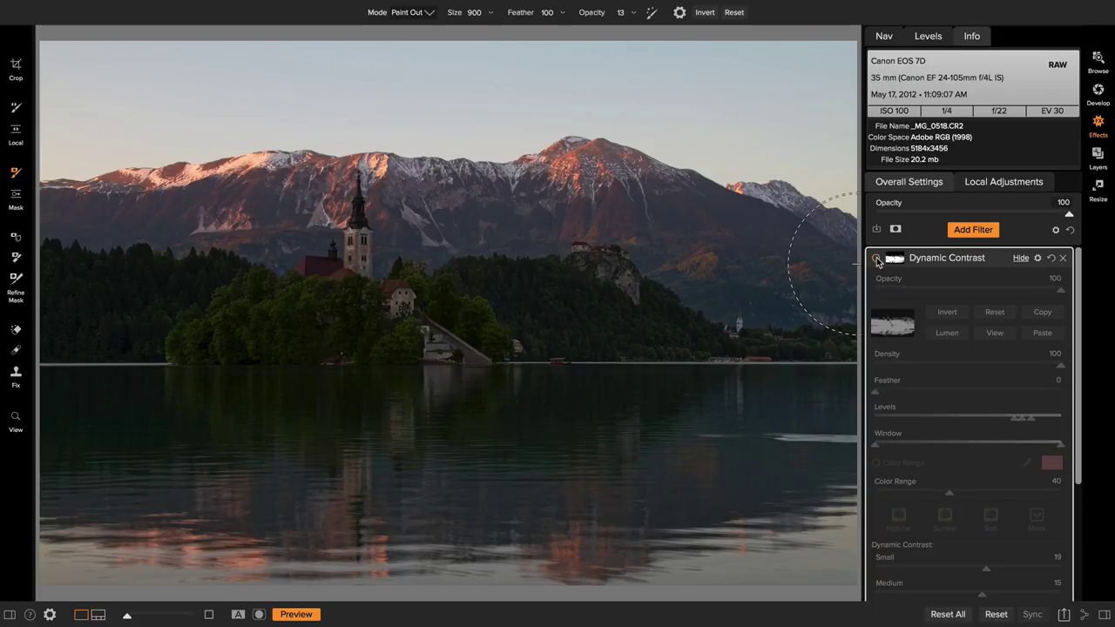
{"action": "left_click", "coordinate": [877, 261]}
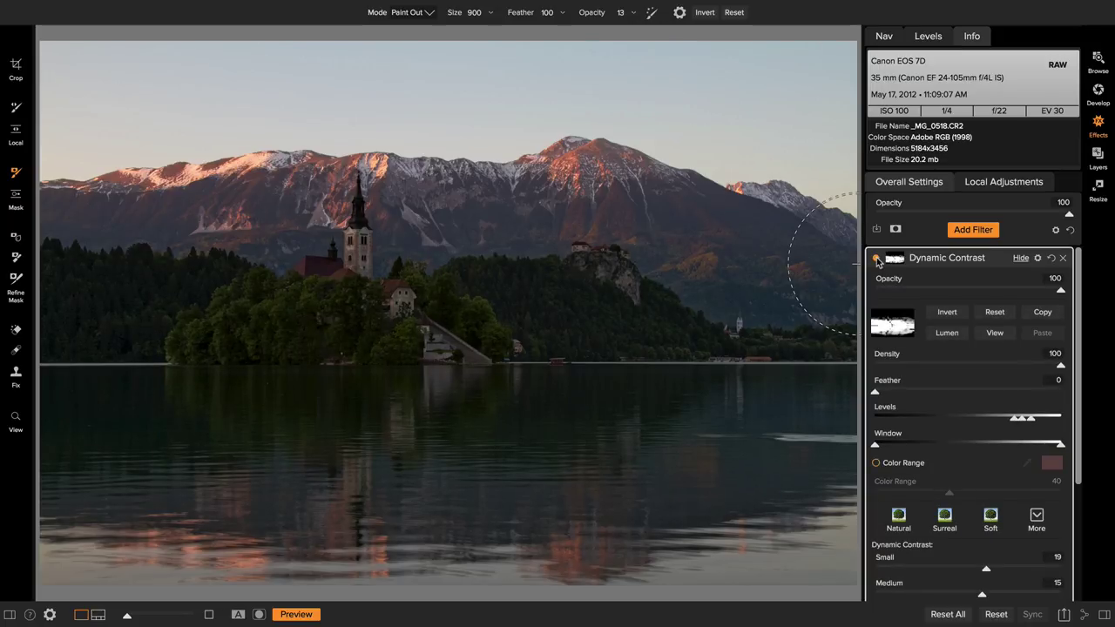
Show the mask and paint the church tower into it with a smaller Paint In brush
{"action": "key", "text": "bracketleft"}
{"action": "key", "text": "bracketleft"}
{"action": "key", "text": "bracketleft"}
{"action": "key", "text": "bracketleft"}
{"action": "key", "text": "bracketleft"}
{"action": "key", "text": "bracketleft"}
{"action": "key", "text": "bracketleft"}
{"action": "key", "text": "bracketleft"}
{"action": "key", "text": "bracketleft"}
{"action": "key", "text": "ctrl+m"}
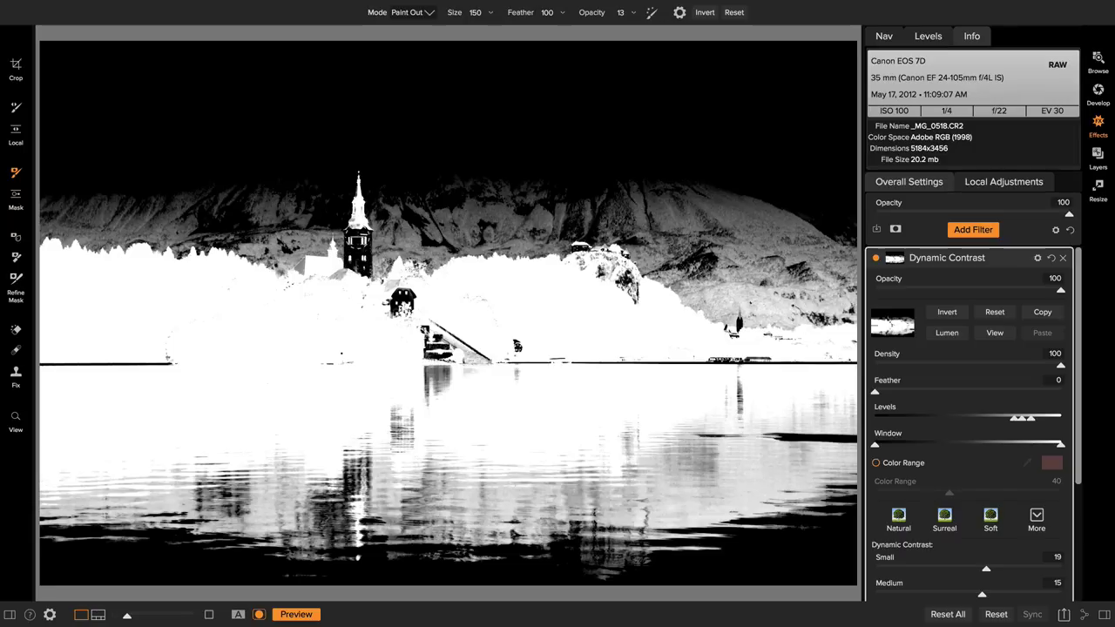
{"action": "key", "text": "x"}
{"action": "mouse_move", "coordinate": [357, 225]}
{"action": "left_mouse_down"}
{"action": "mouse_move", "coordinate": [354, 276]}
{"action": "mouse_move", "coordinate": [306, 274]}
{"action": "left_mouse_up"}
Paint the house and stairs into the mask with a resized brush, then return to the colour photo
{"action": "key", "text": "bracketleft"}
{"action": "key", "text": "bracketleft"}
{"action": "key", "text": "bracketleft"}
{"action": "key", "text": "bracketleft"}
{"action": "key", "text": "bracketleft"}
{"action": "key", "text": "bracketleft"}
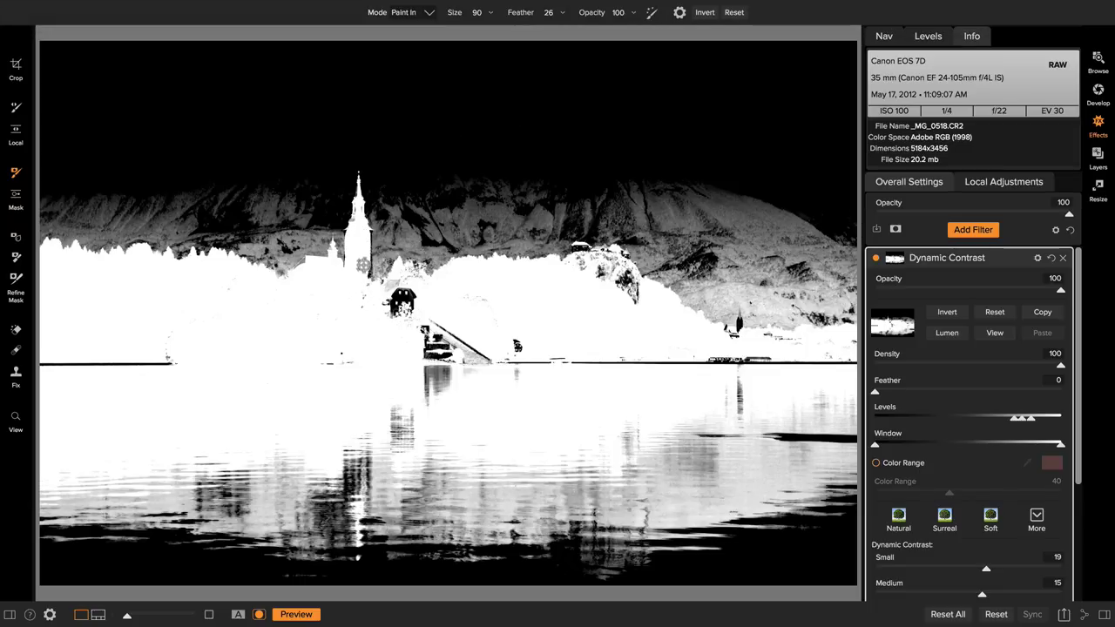
{"action": "key", "text": "bracketright"}
{"action": "key", "text": "bracketright"}
{"action": "key", "text": "bracketright"}
{"action": "key", "text": "bracketright"}
{"action": "mouse_move", "coordinate": [367, 300]}
{"action": "left_mouse_down"}
{"action": "mouse_move", "coordinate": [414, 299]}
{"action": "mouse_move", "coordinate": [416, 330]}
{"action": "mouse_move", "coordinate": [471, 352]}
{"action": "left_mouse_up"}
{"action": "key", "text": "bracketright"}
{"action": "key", "text": "bracketright"}
{"action": "key", "text": "bracketright"}
{"action": "key", "text": "bracketright"}
{"action": "key", "text": "bracketright"}
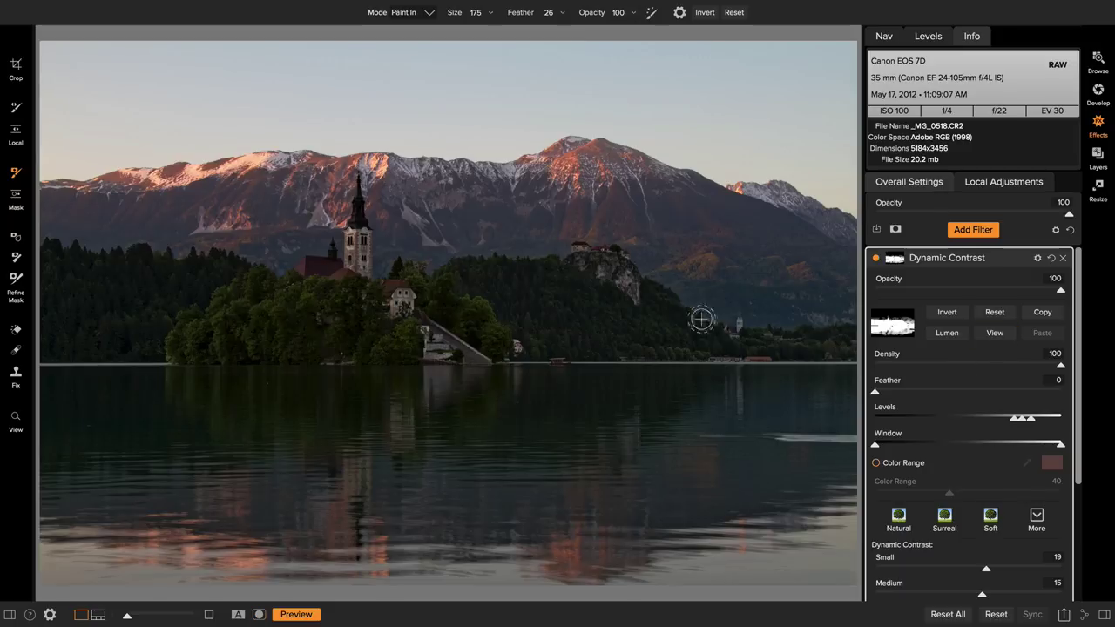
{"action": "key", "text": "ctrl+m"}
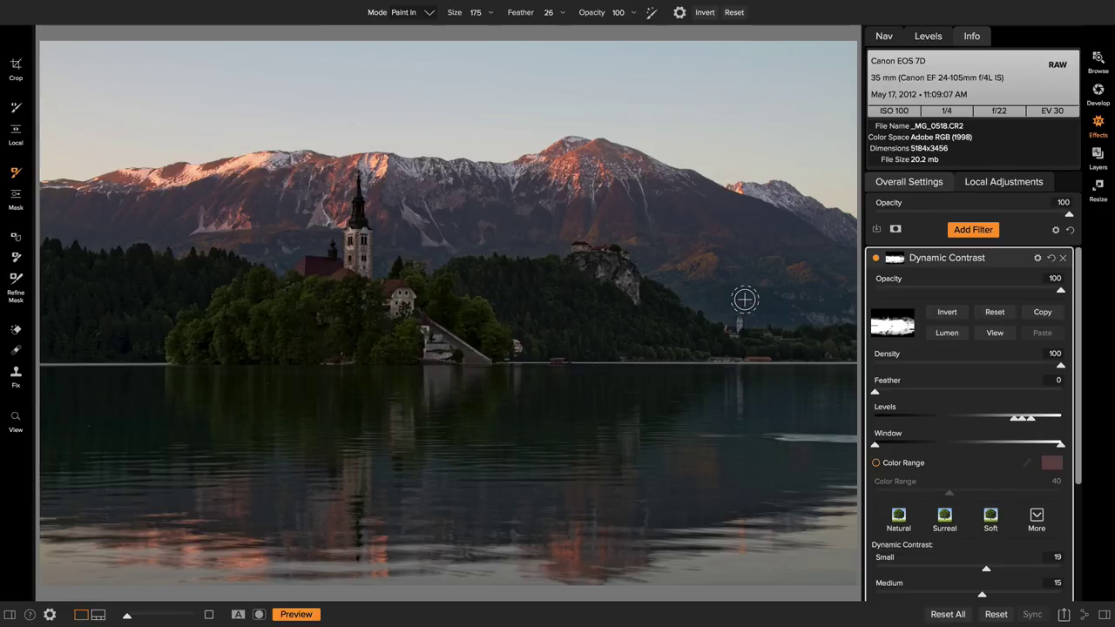
Add a Lens Blur filter at Amount 15 and attach a mask to it
{"action": "left_click", "coordinate": [974, 231]}
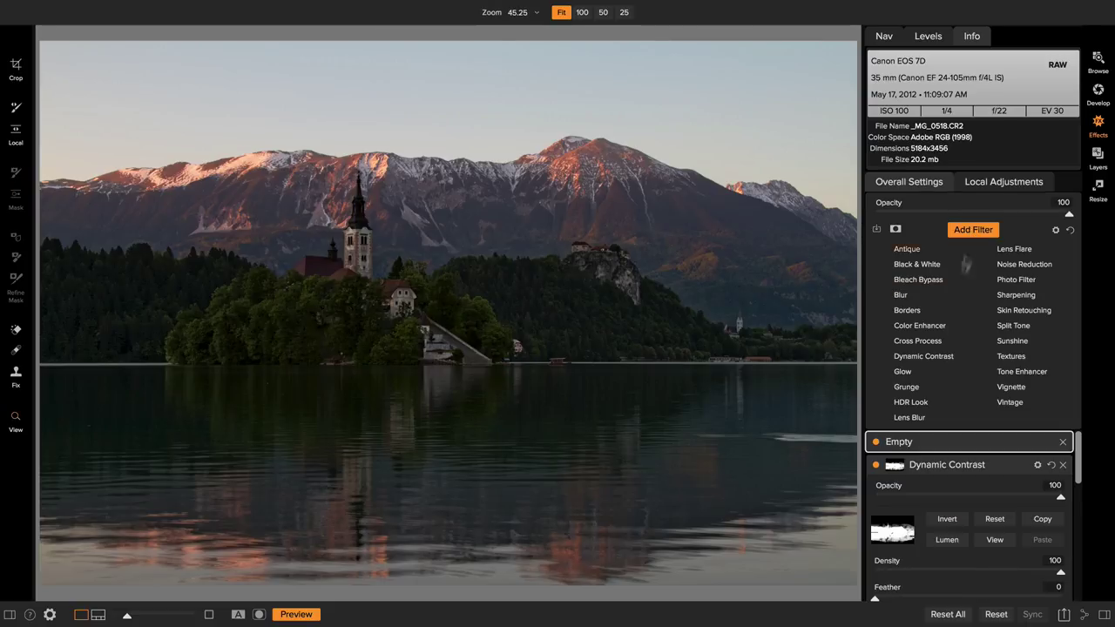
{"action": "left_click", "coordinate": [910, 419]}
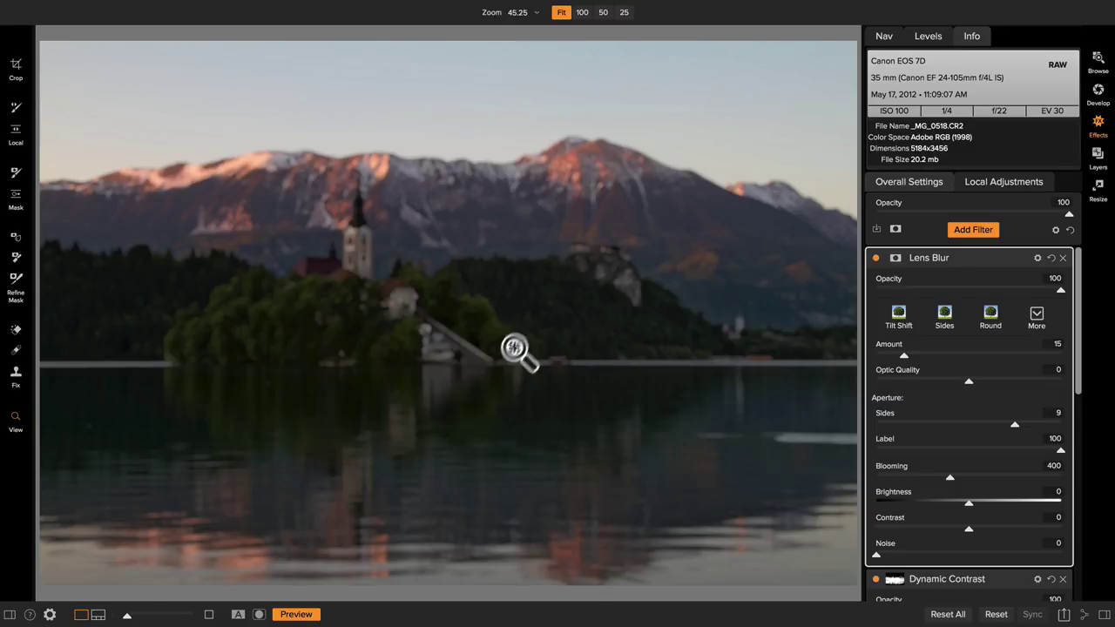
{"action": "left_click", "coordinate": [896, 258]}
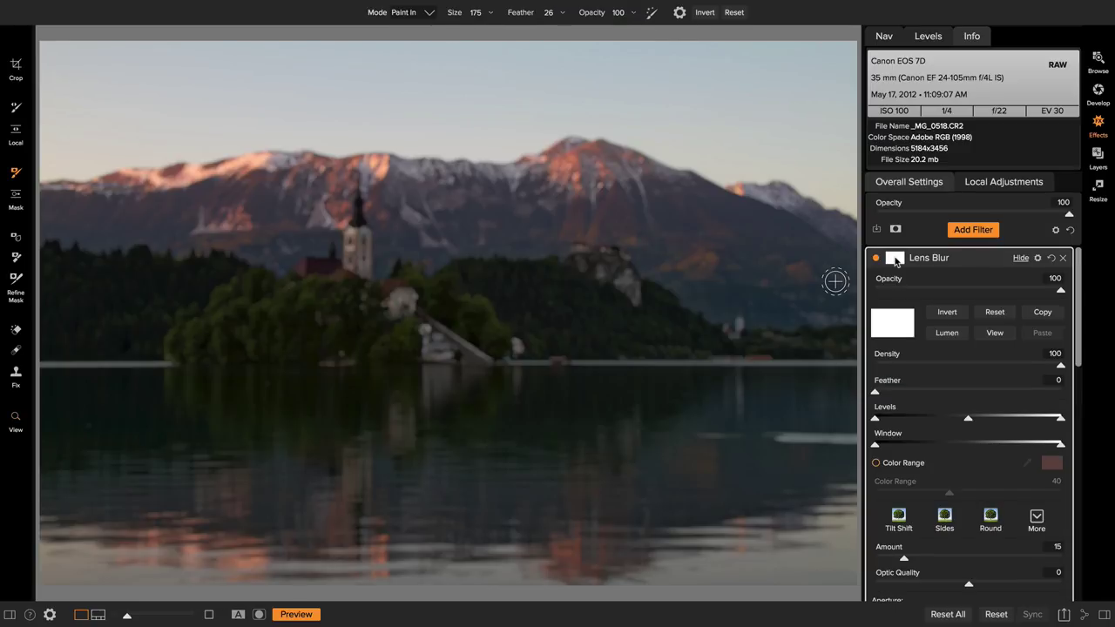
Make the Lens Blur mask a Lumen mask and move its Levels handles inward until the sky is white
{"action": "left_click", "coordinate": [936, 335]}
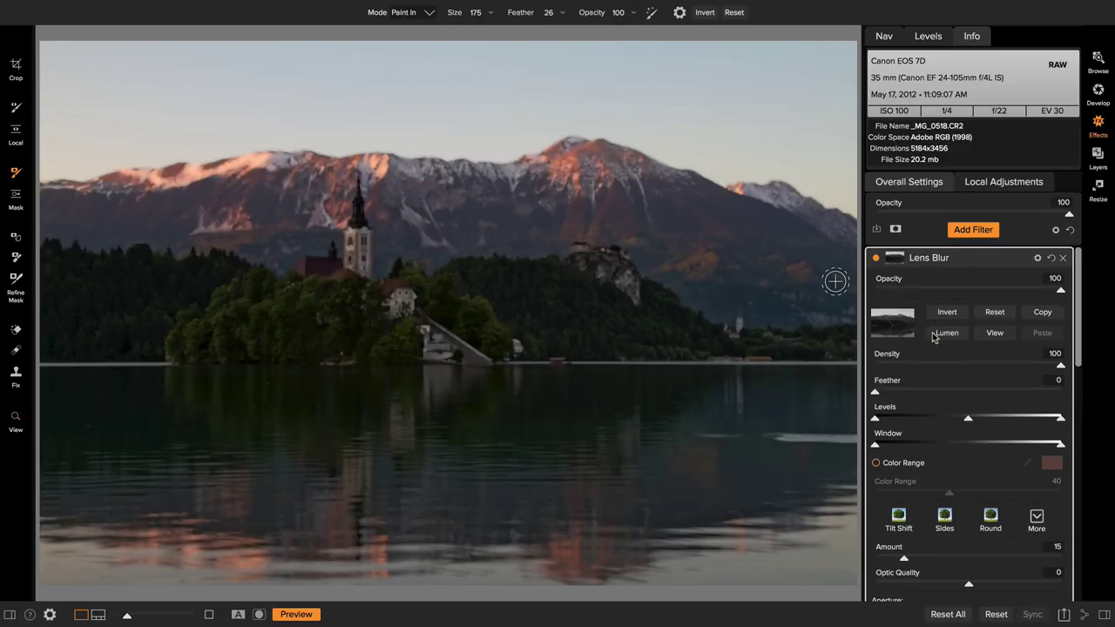
{"action": "left_click", "coordinate": [995, 334]}
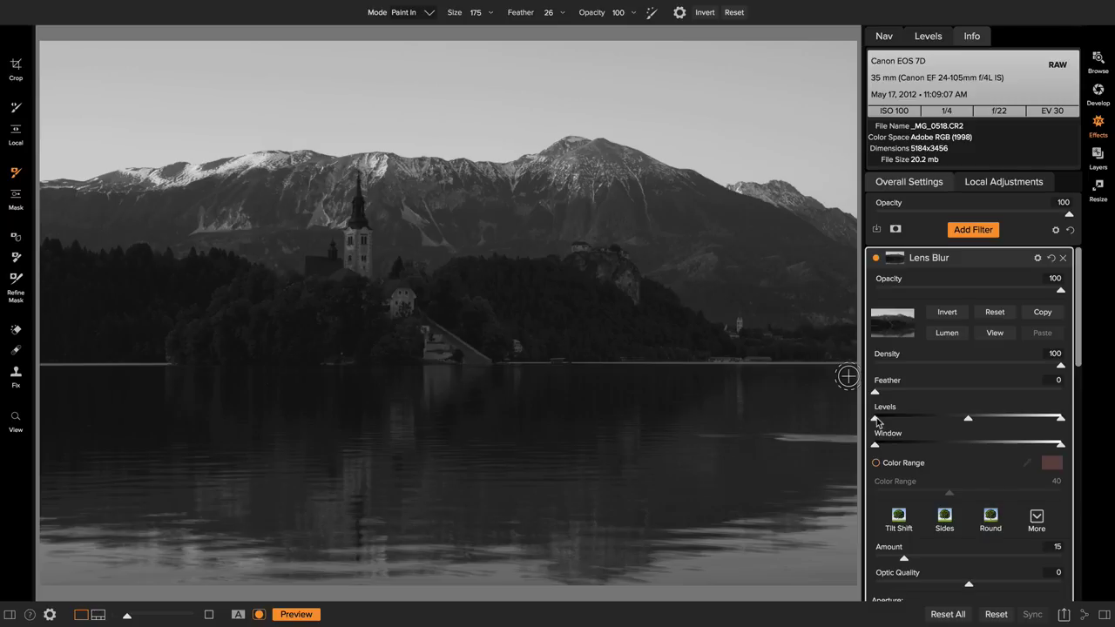
{"action": "left_click_drag", "start_coordinate": [876, 417], "coordinate": [922, 422]}
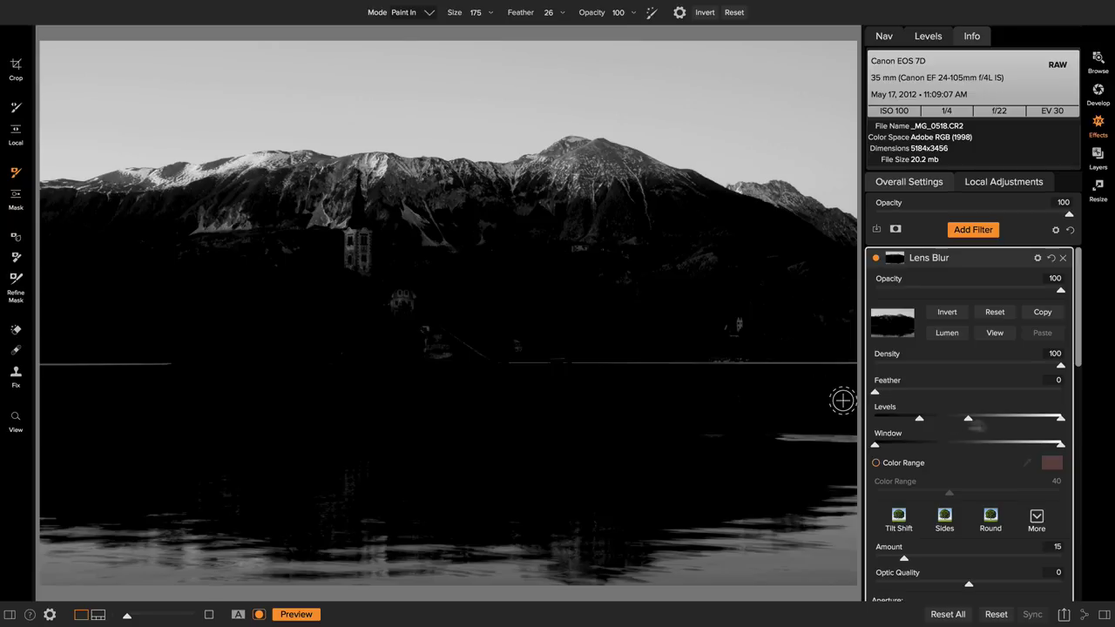
{"action": "left_click_drag", "start_coordinate": [1061, 423], "coordinate": [917, 423]}
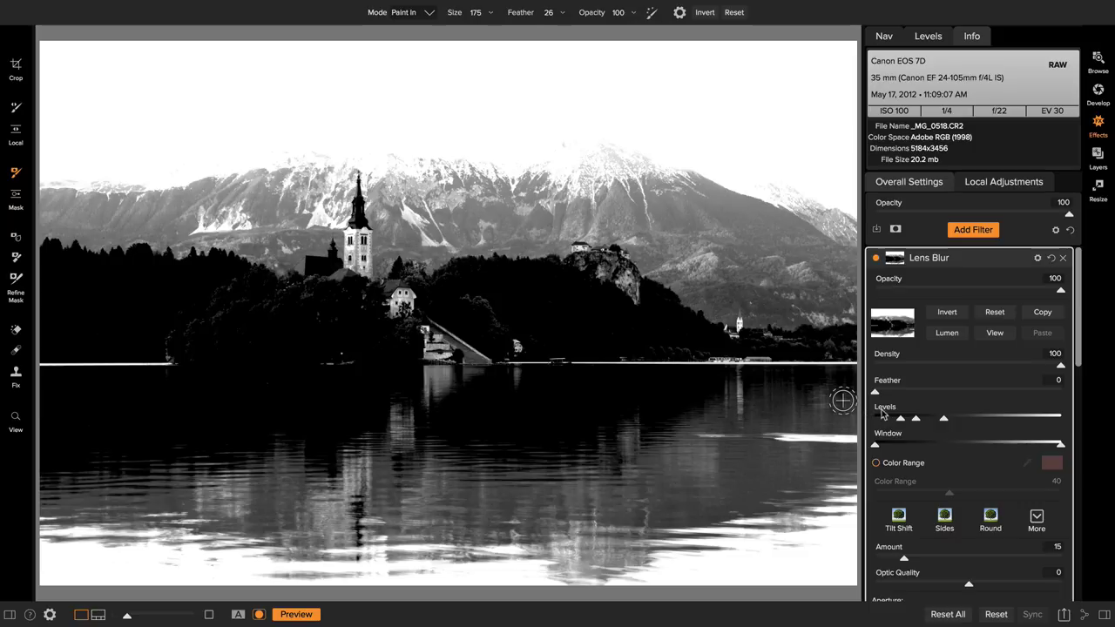
{"action": "left_click", "coordinate": [992, 335]}
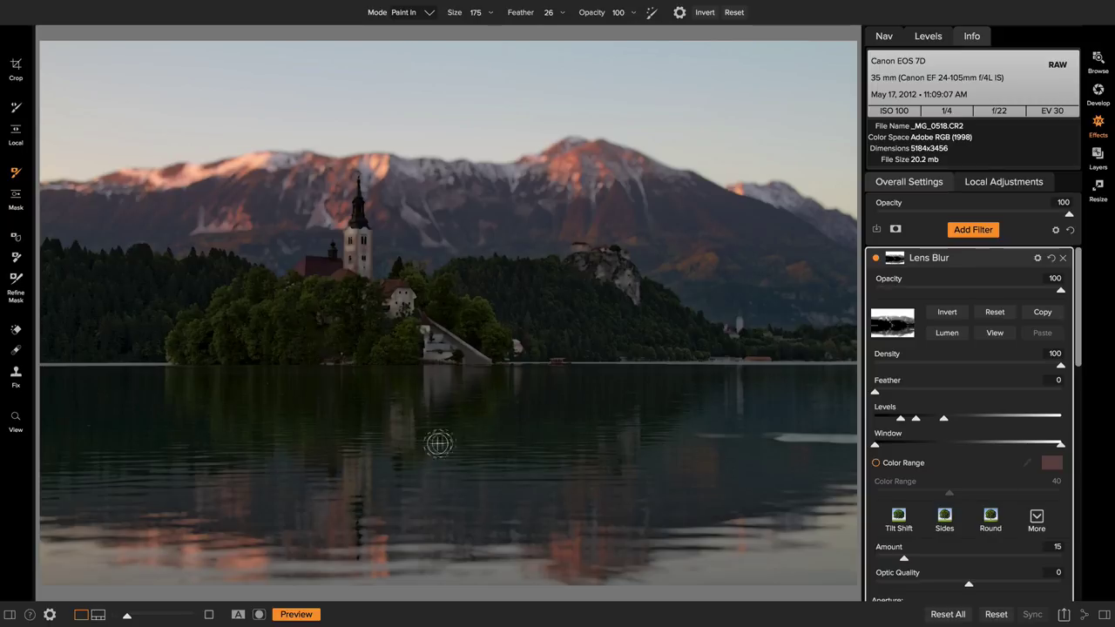
Paint the church and island houses out of the Lens Blur mask with a smaller brush
{"action": "mouse_move", "coordinate": [437, 343]}
{"action": "left_mouse_down"}
{"action": "mouse_move", "coordinate": [386, 304]}
{"action": "mouse_move", "coordinate": [400, 292]}
{"action": "mouse_move", "coordinate": [380, 309]}
{"action": "mouse_move", "coordinate": [404, 295]}
{"action": "mouse_move", "coordinate": [386, 294]}
{"action": "left_mouse_up"}
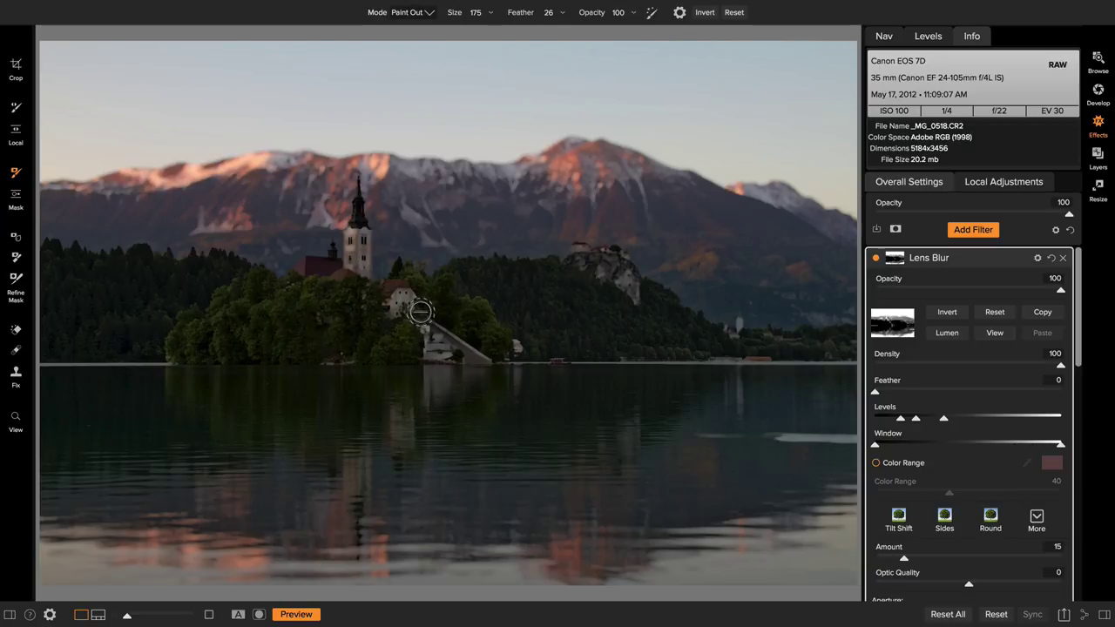
{"action": "key", "text": "alt"}
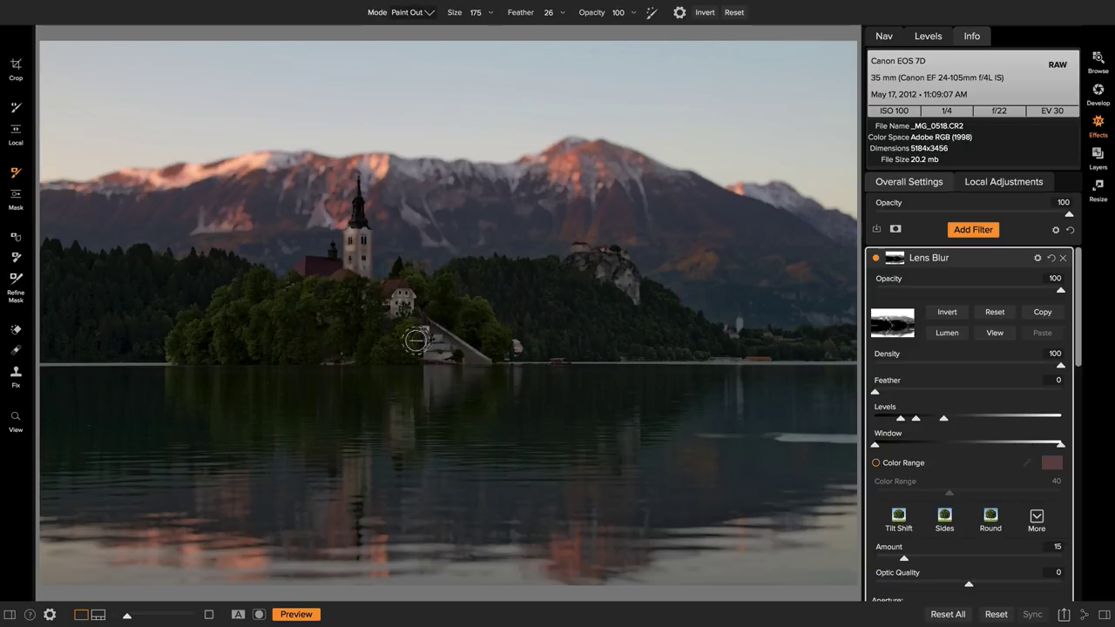
{"action": "key", "text": "bracketleft"}
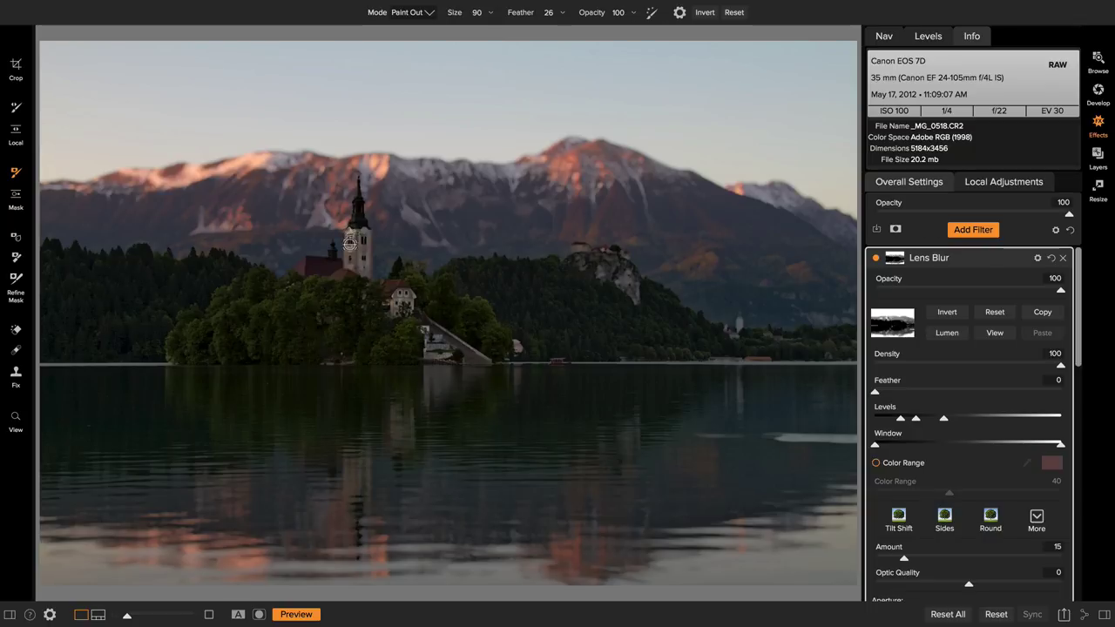
{"action": "key", "text": "x"}
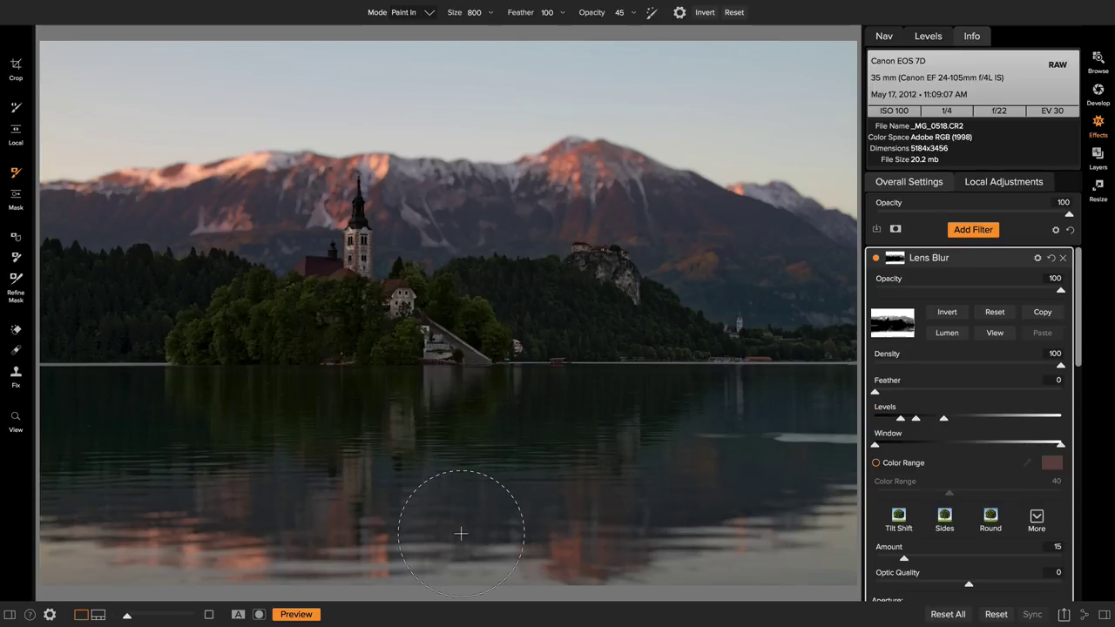
{"action": "left_click", "coordinate": [288, 615]}
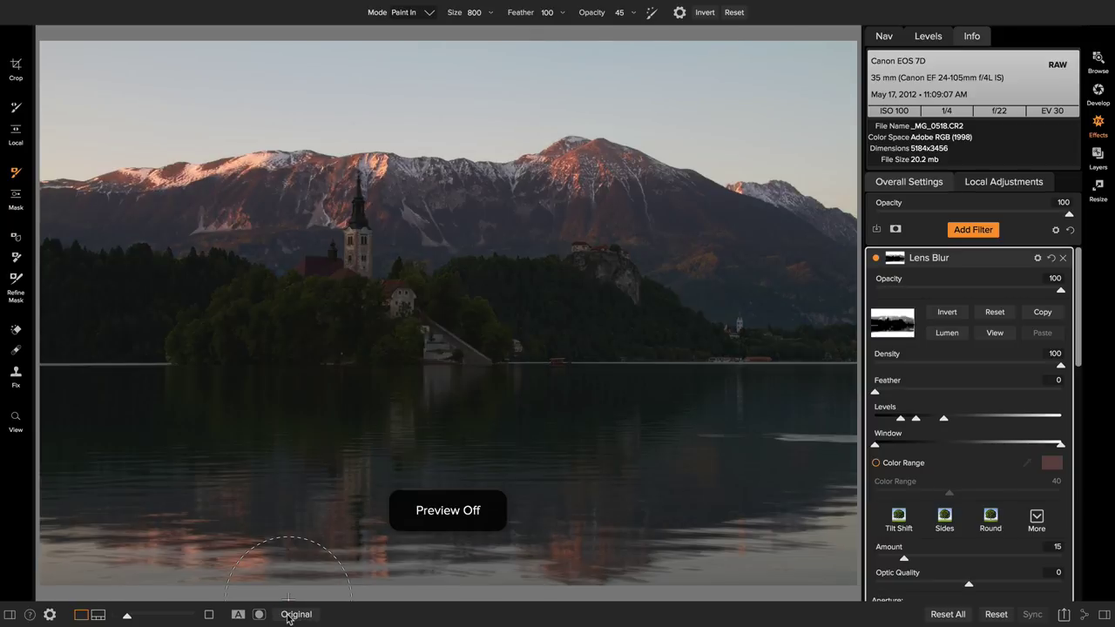
{"action": "left_click", "coordinate": [288, 615]}
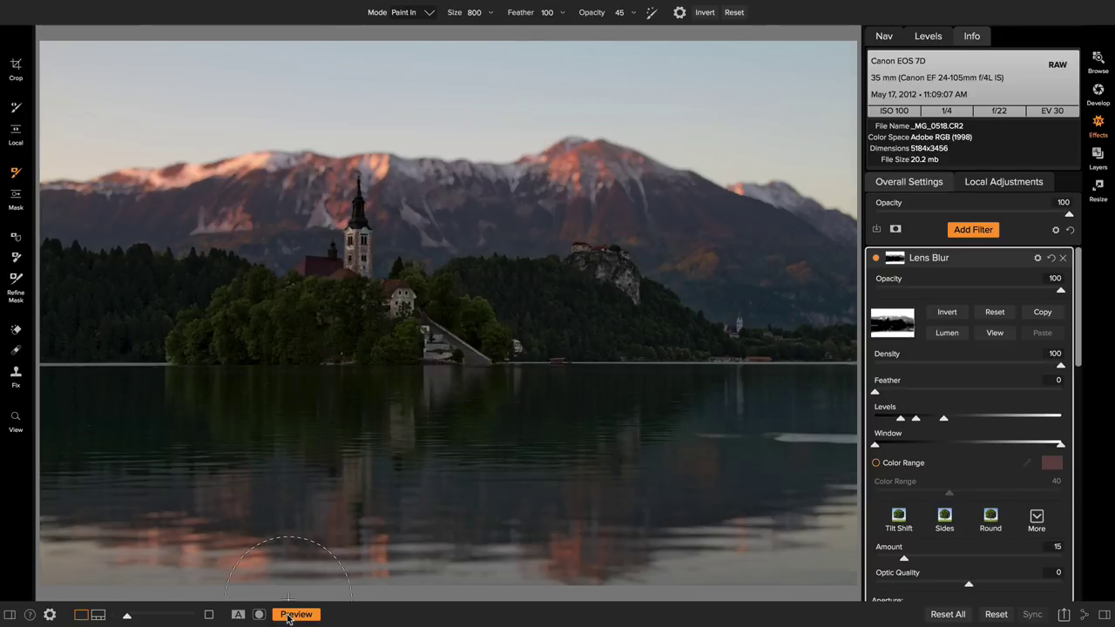